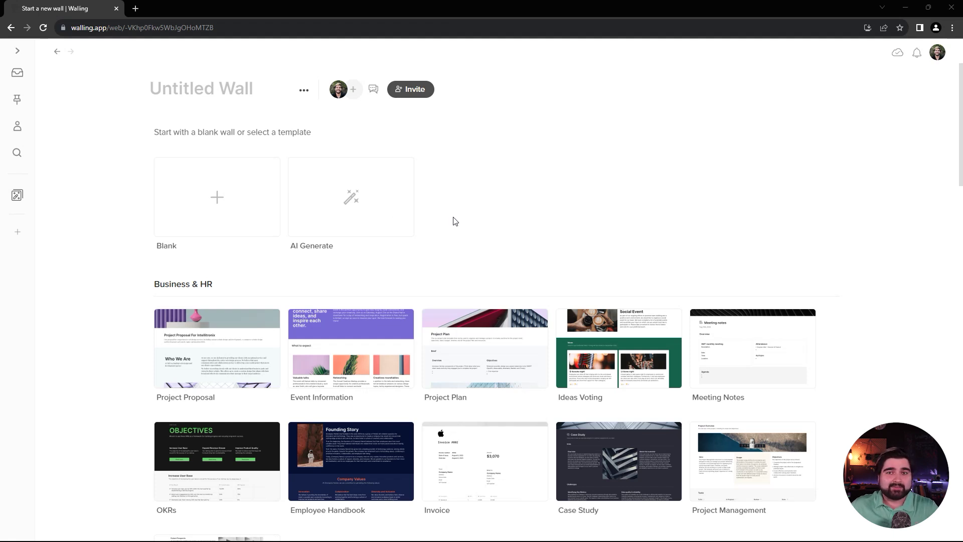
Open the AI Generate prompt on the new untitled wall.
left_click(385, 214)
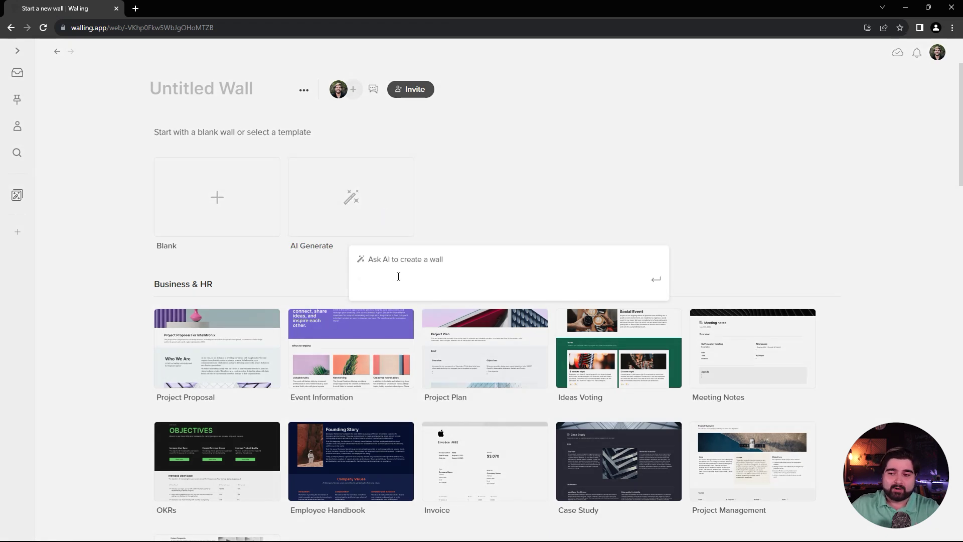
type("Help me plan a podcast about mindful living with")
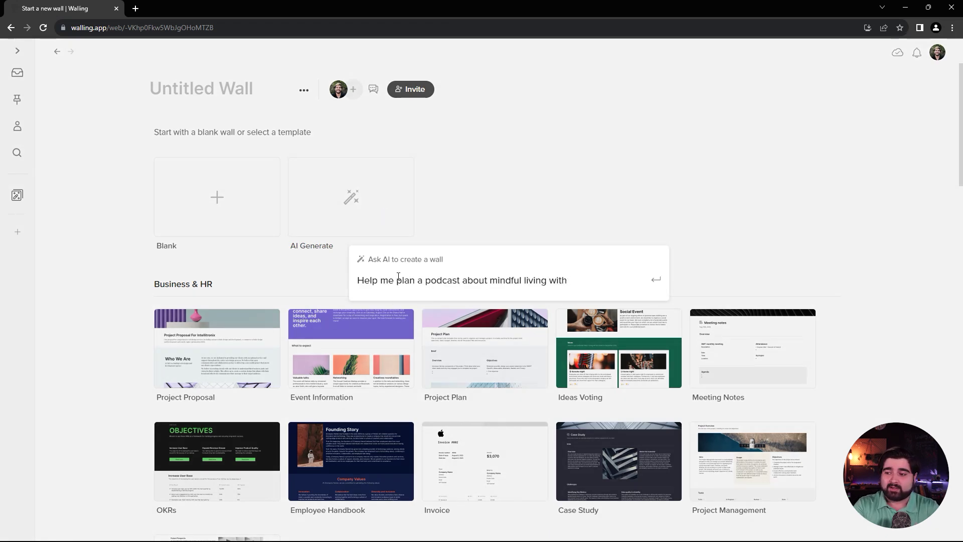
type(" a marketing strat")
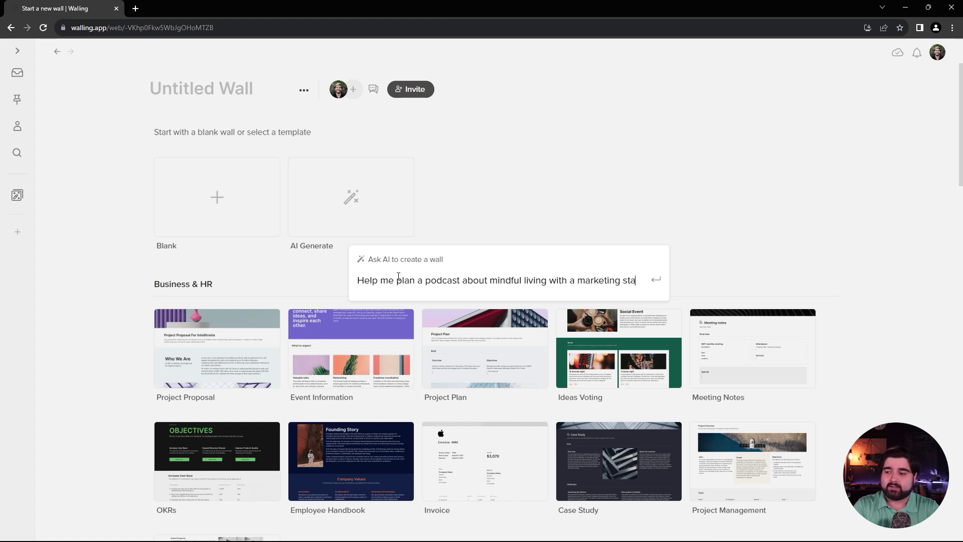
type("egy, a bud")
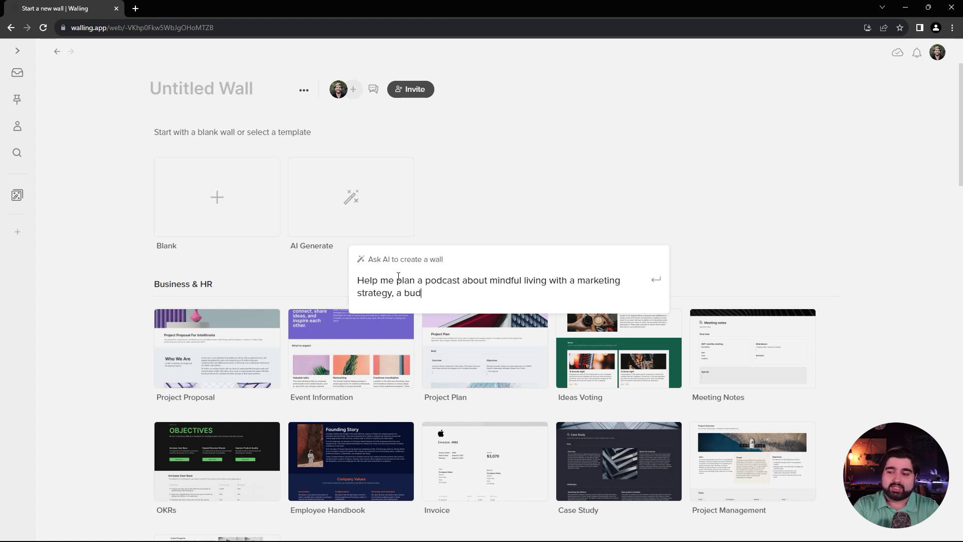
type("get, adn")
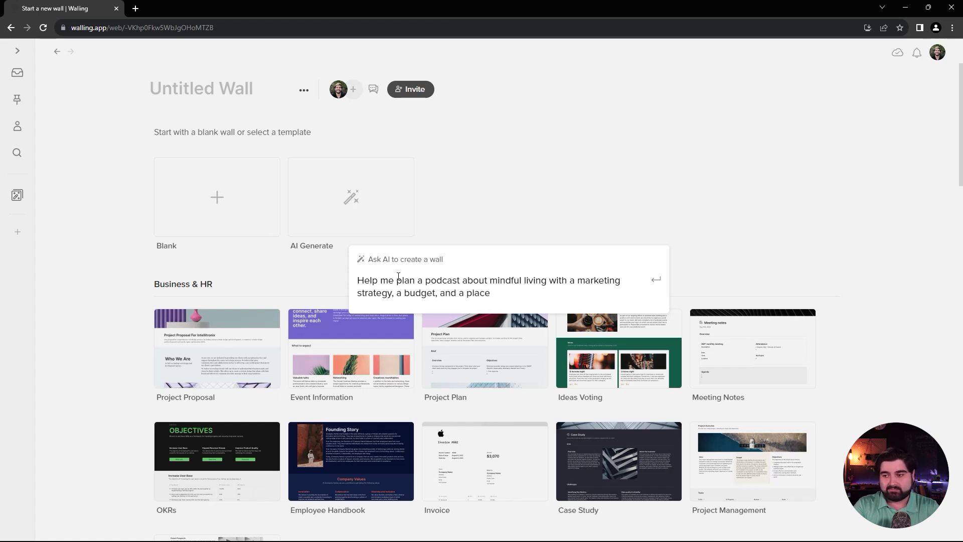
Submit the mindful living podcast prompt covering marketing strategy, budget and more.
key("Return")
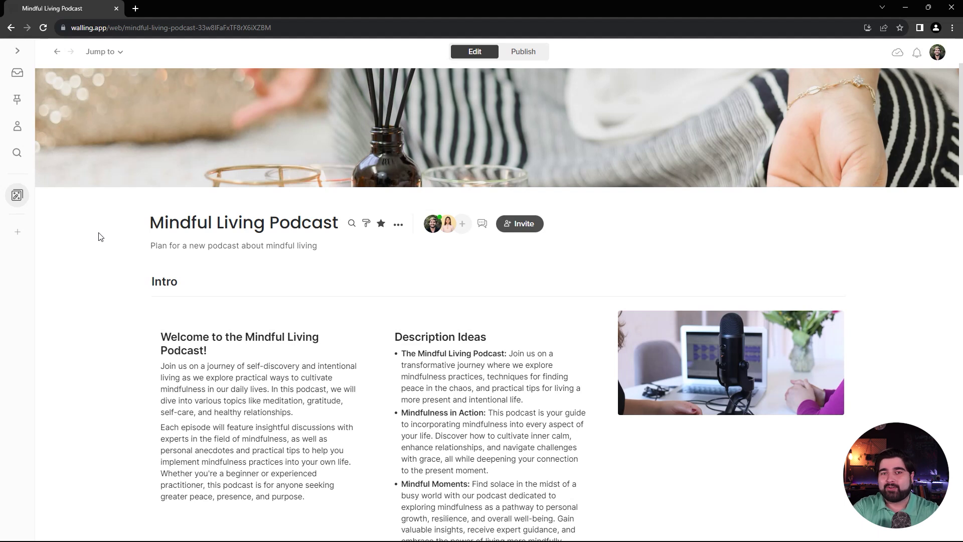
scroll(98, 338, "down", 3)
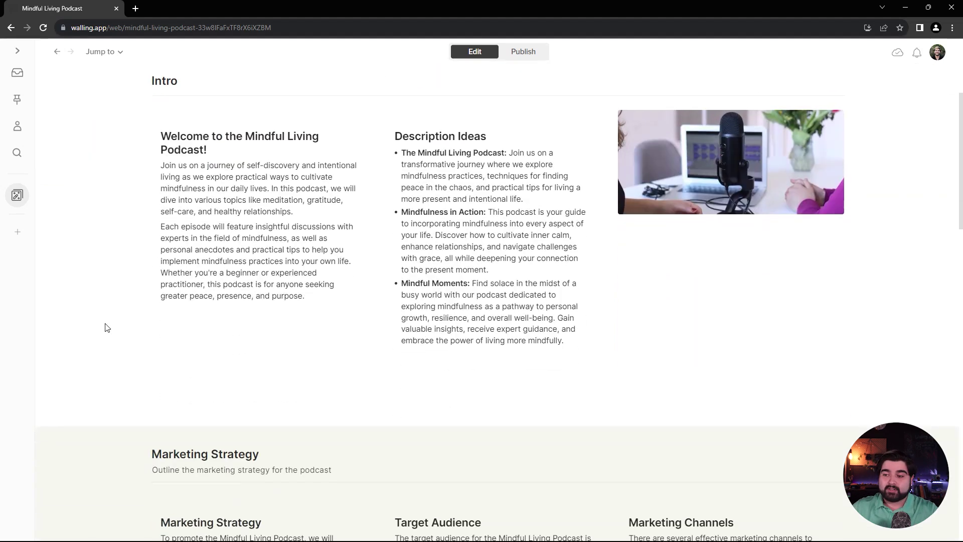
scroll(105, 327, "down", 2)
scroll(106, 330, "down", 1)
scroll(106, 331, "down", 1)
scroll(107, 336, "down", 1)
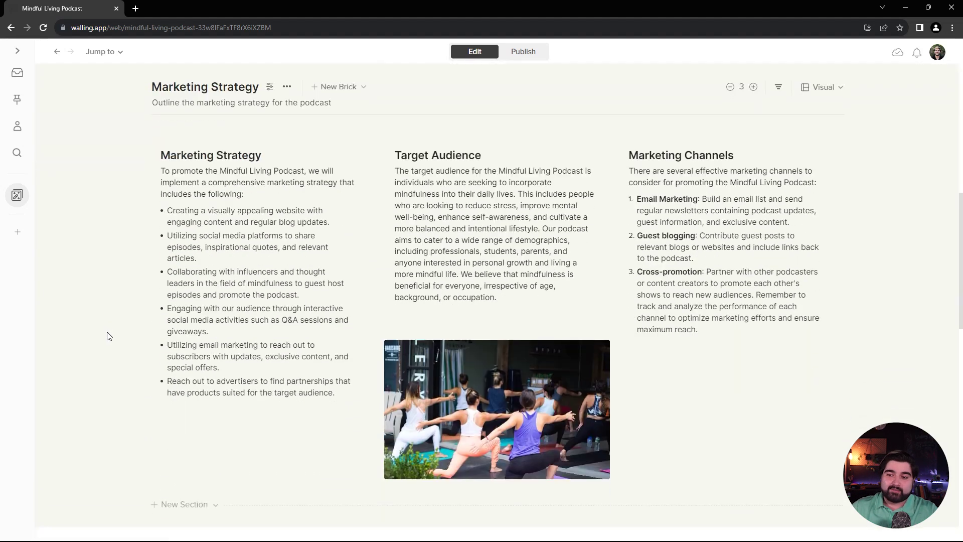
scroll(107, 336, "down", 2)
scroll(107, 336, "down", 2)
scroll(107, 336, "down", 1)
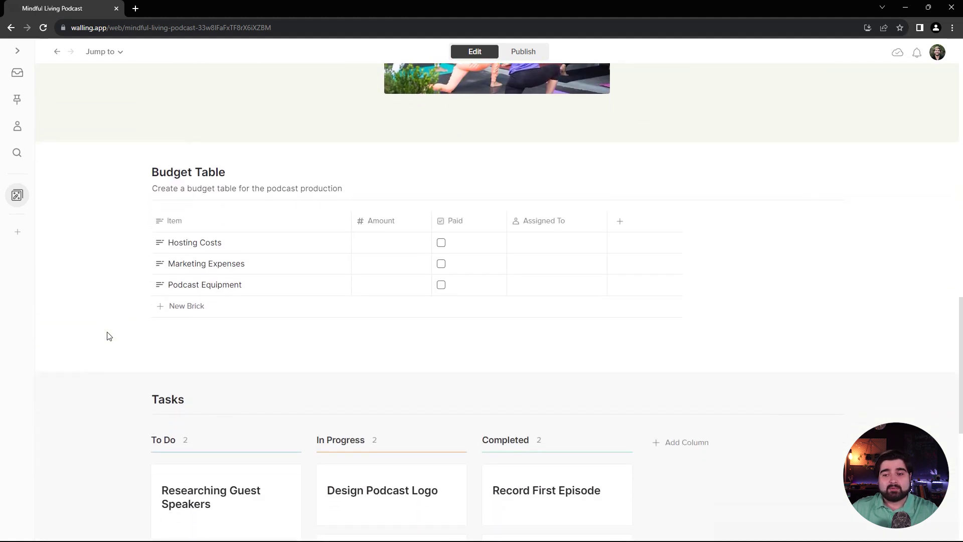
scroll(107, 335, "down", 2)
scroll(107, 336, "down", 1)
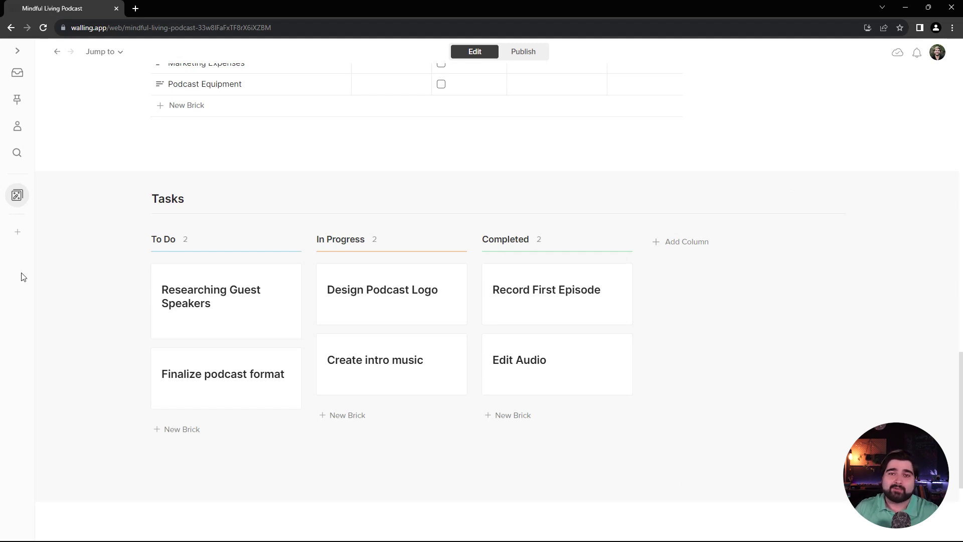
mouse_move(99, 291)
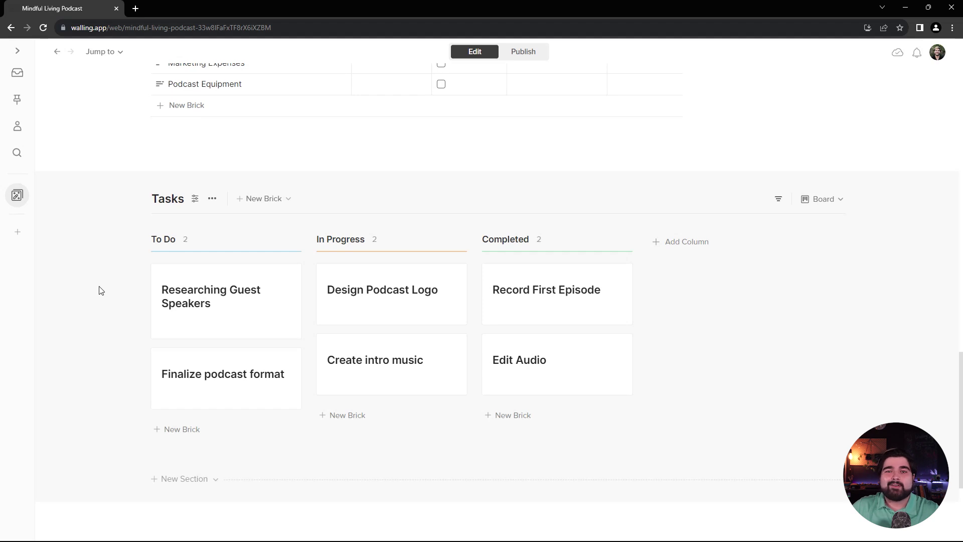
scroll(99, 291, "up", 9)
scroll(124, 304, "down", 1)
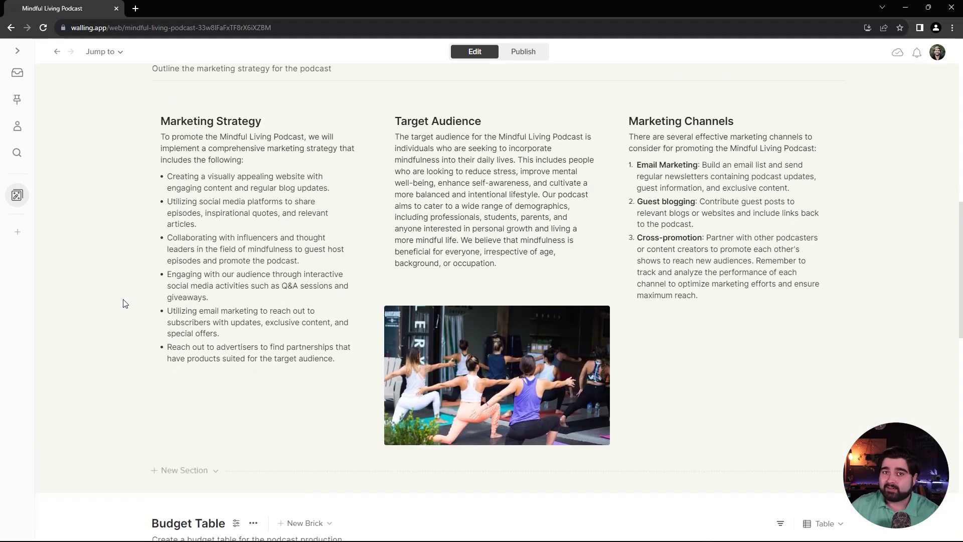
mouse_move(497, 374)
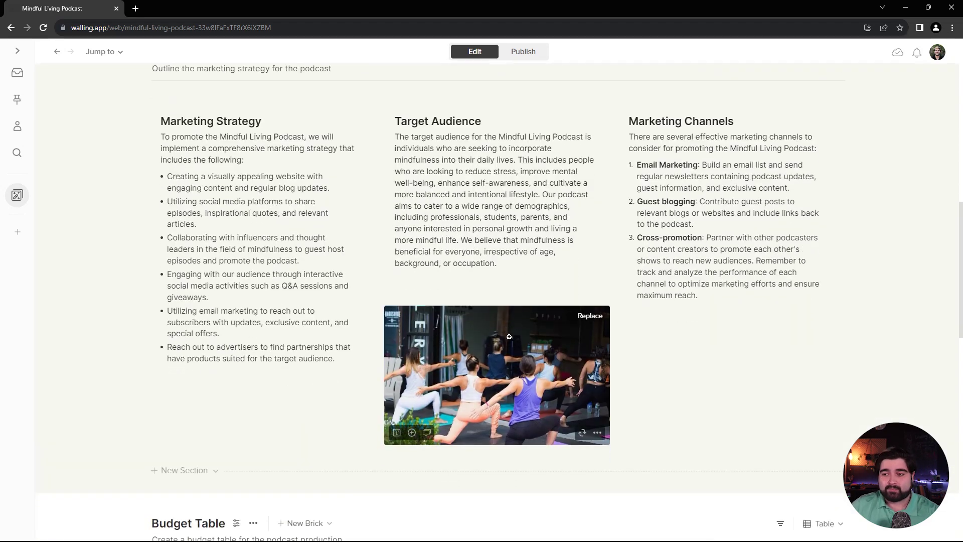
Move the yoga photo above Target Audience, delete the advertisers bullet, and attach market-research.xls there.
left_click_drag(509, 336, 507, 139)
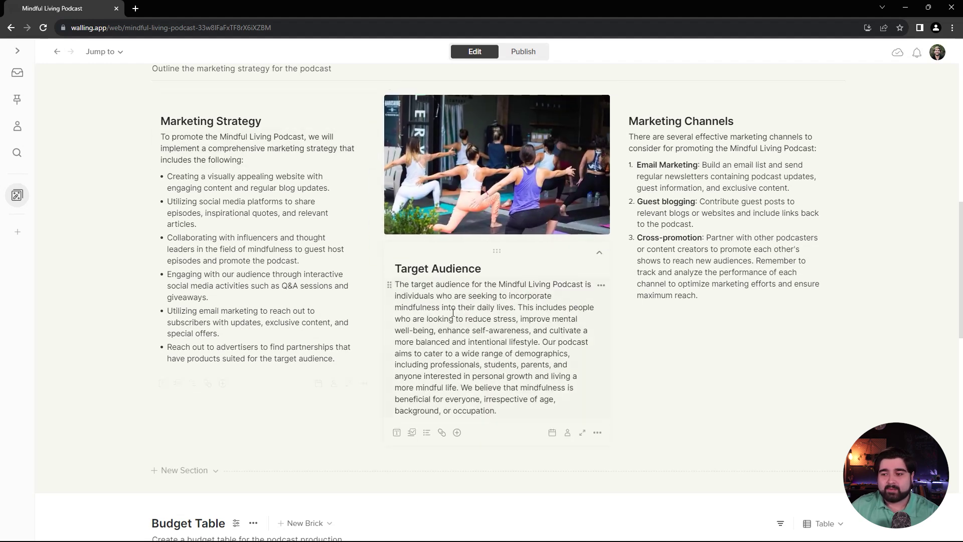
mouse_move(256, 248)
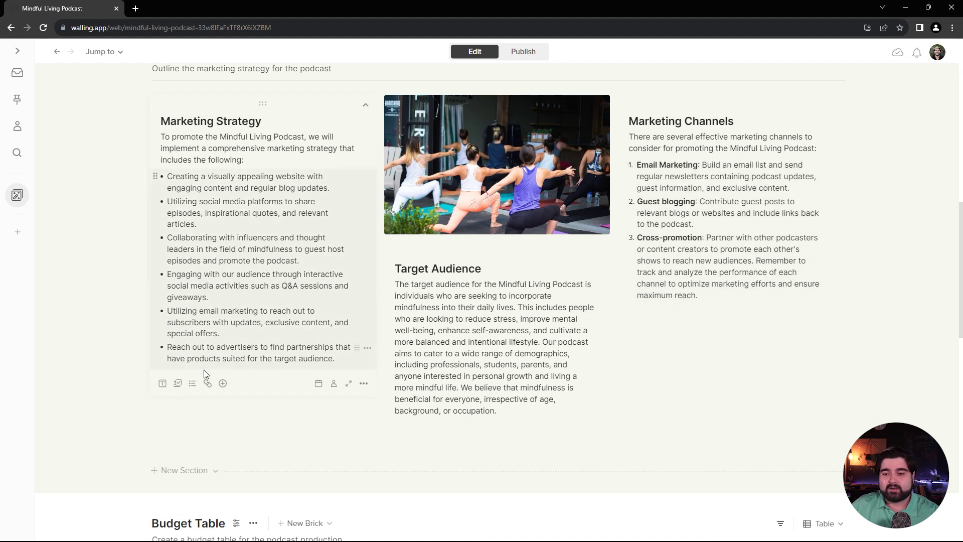
left_click(340, 355)
left_click_drag(339, 358, 170, 347)
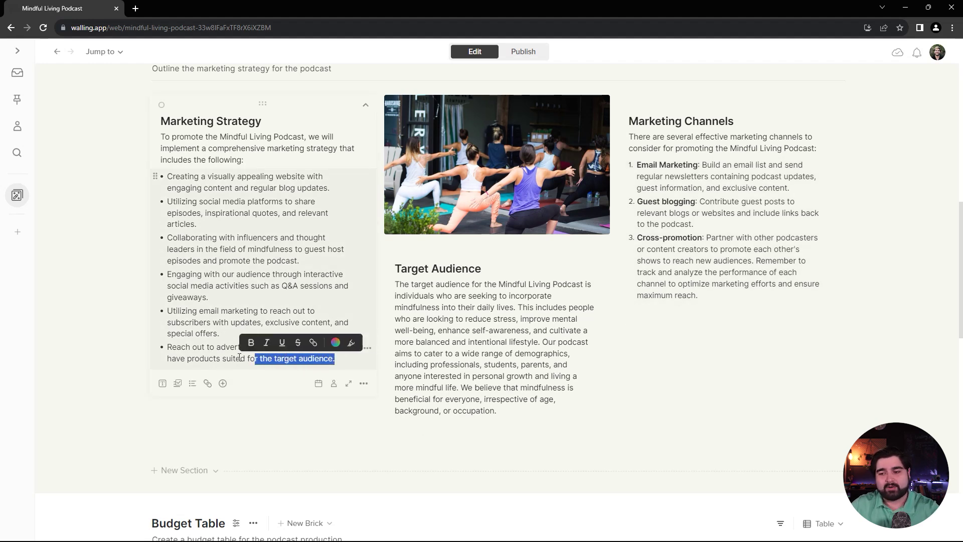
key("BackSpace")
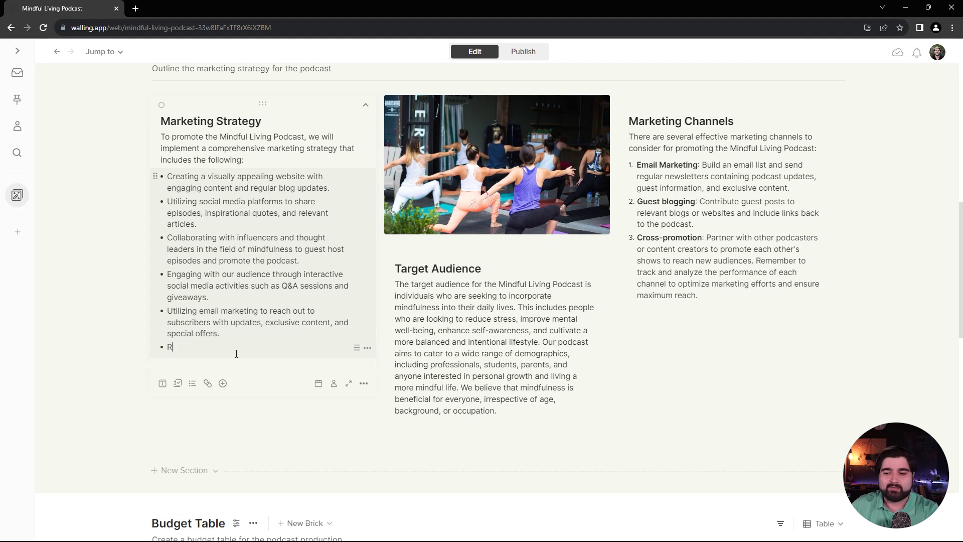
key("BackSpace")
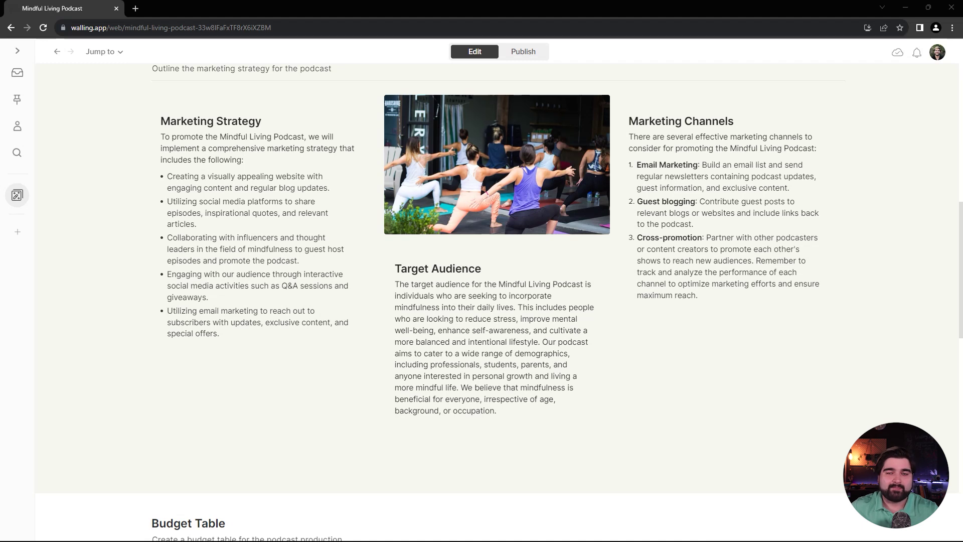
mouse_move(496, 342)
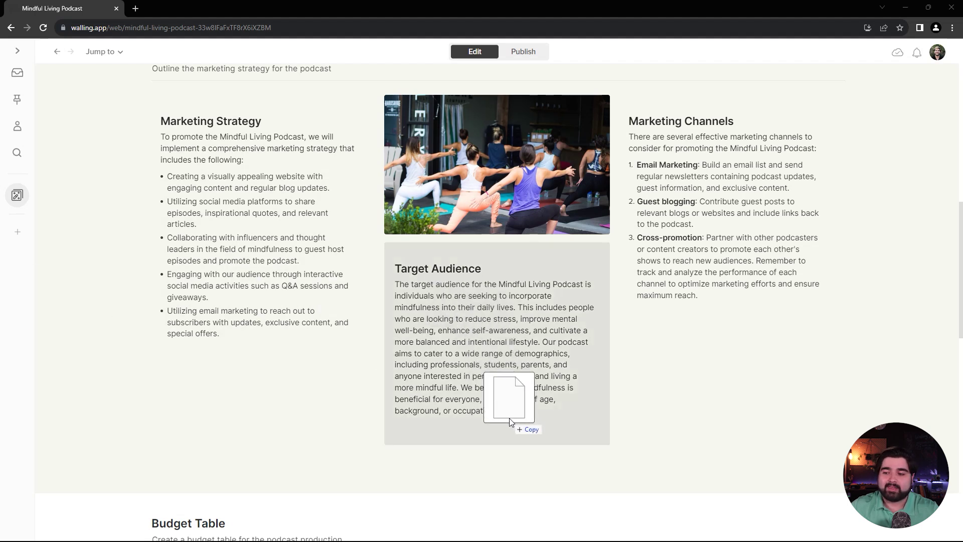
left_click_drag(482, 323, 503, 412)
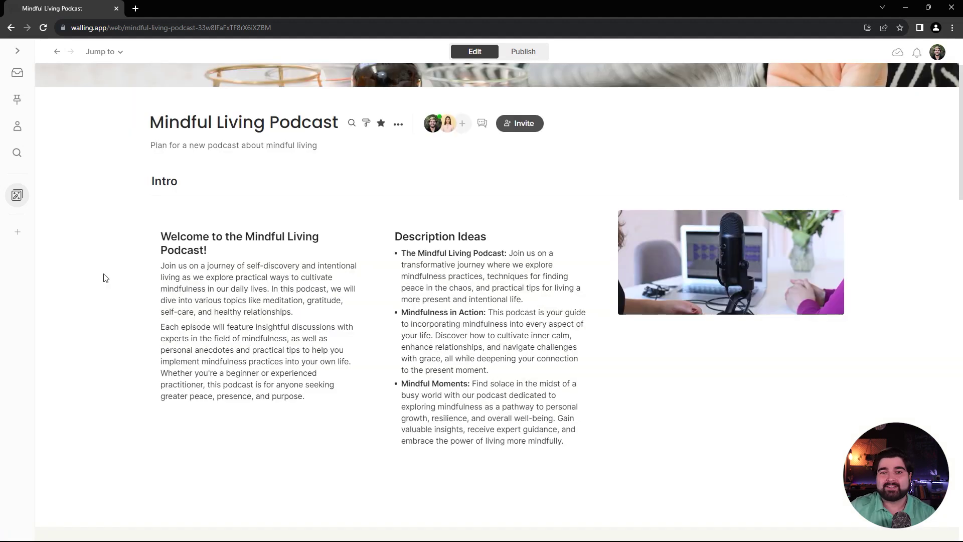
mouse_move(497, 317)
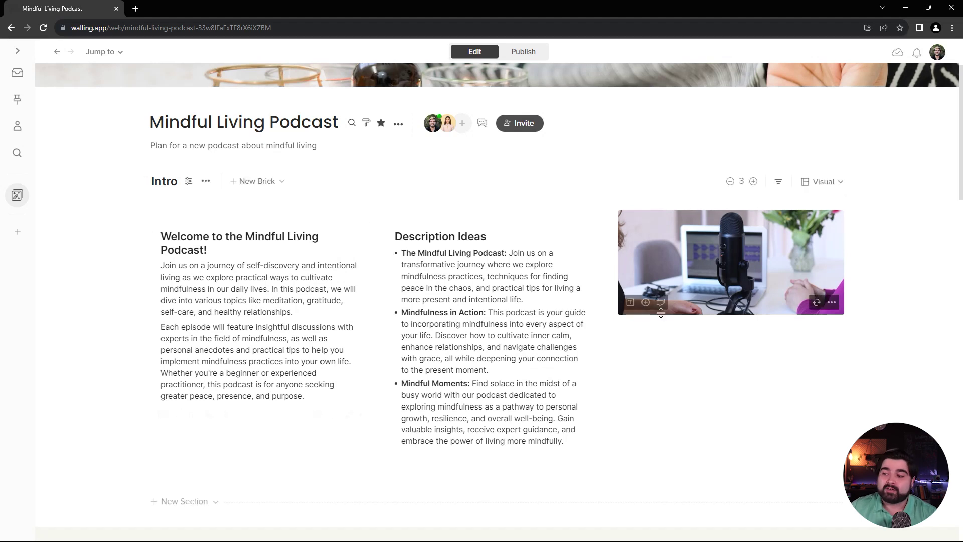
Widen the Intro microphone photo into a full-width banner above the text columns.
left_click_drag(618, 268, 150, 277)
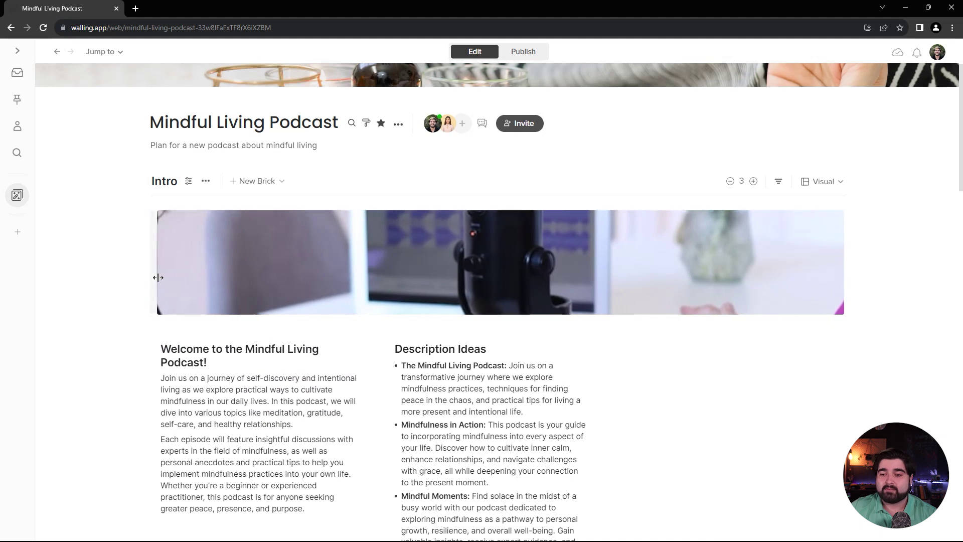
scroll(709, 381, "down", 1)
scroll(709, 381, "down", 1)
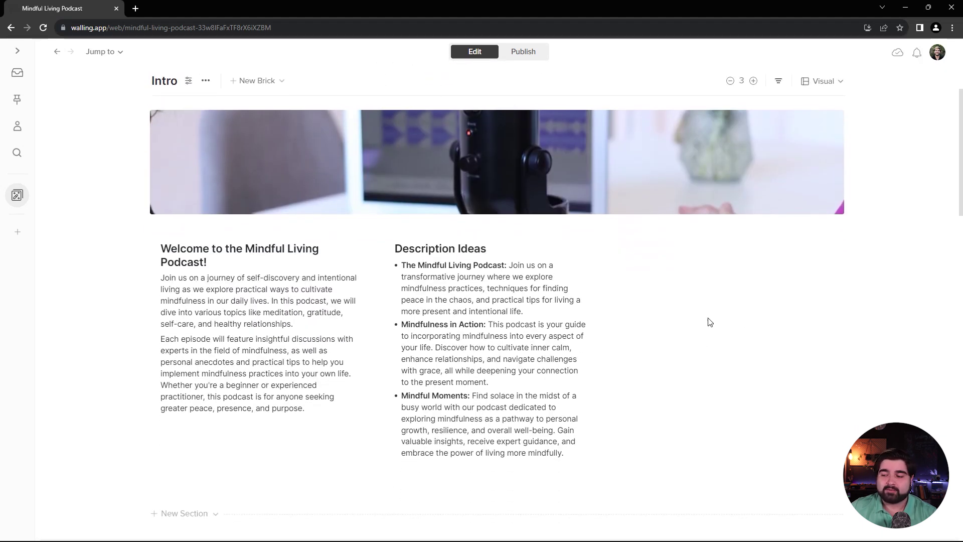
Have AI add a potential podcast names list brick and give it a light green background.
right_click(703, 303)
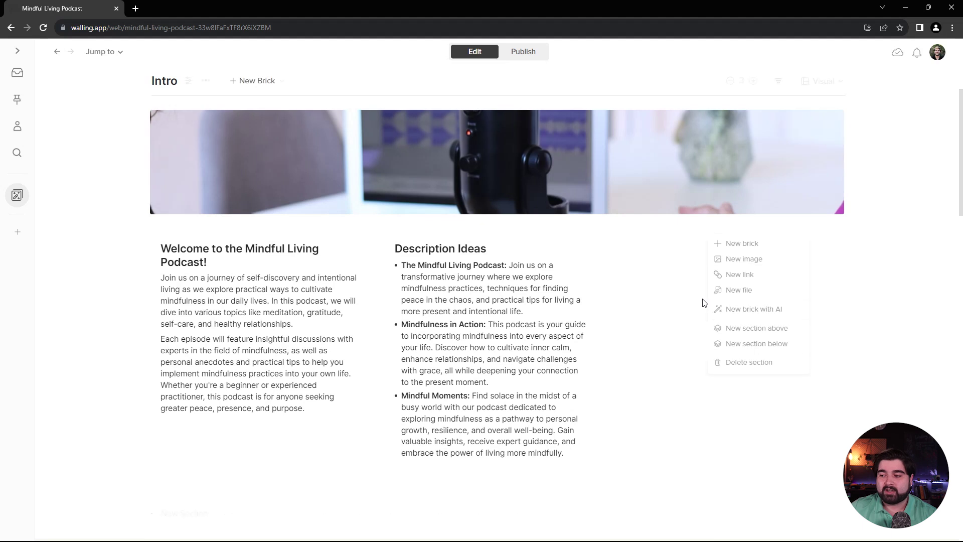
left_click(751, 309)
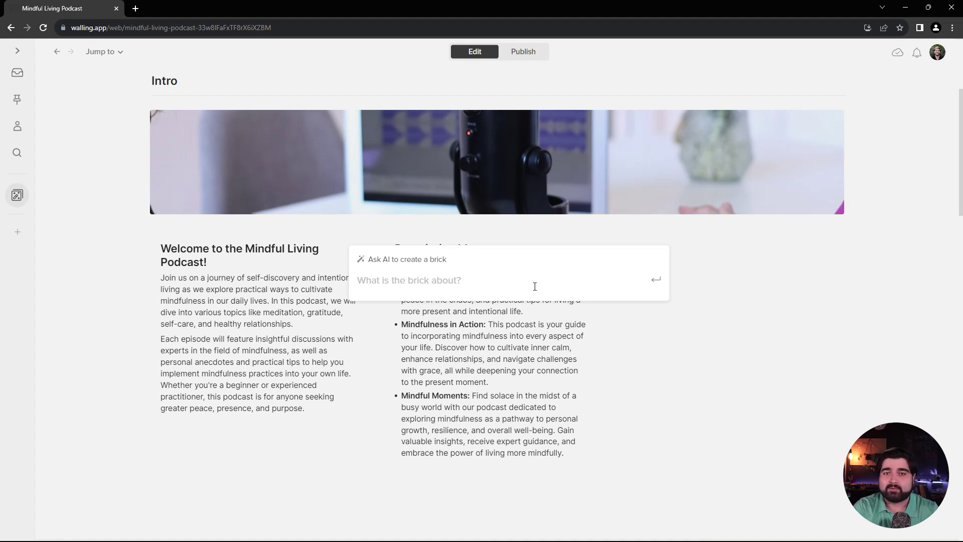
type("Make a list of potential names for the podcast")
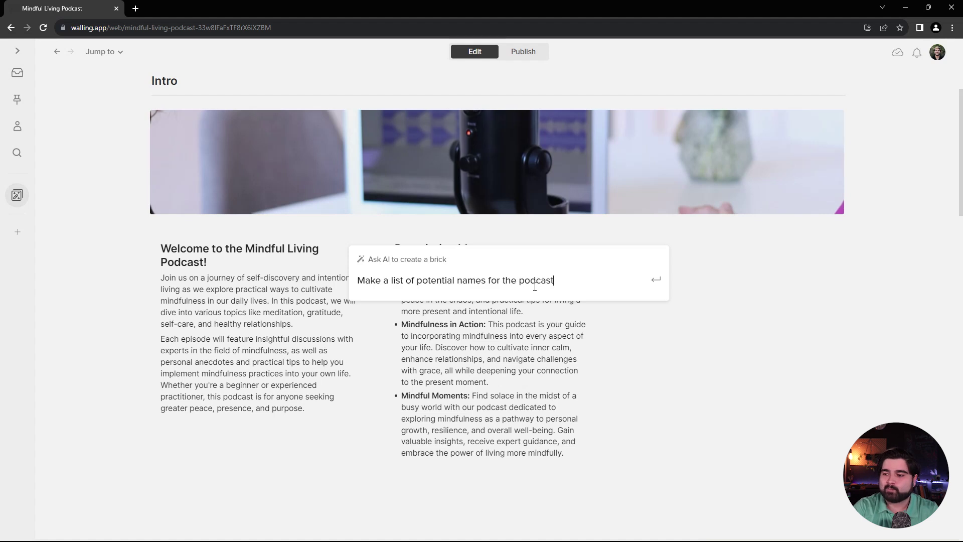
key("Return")
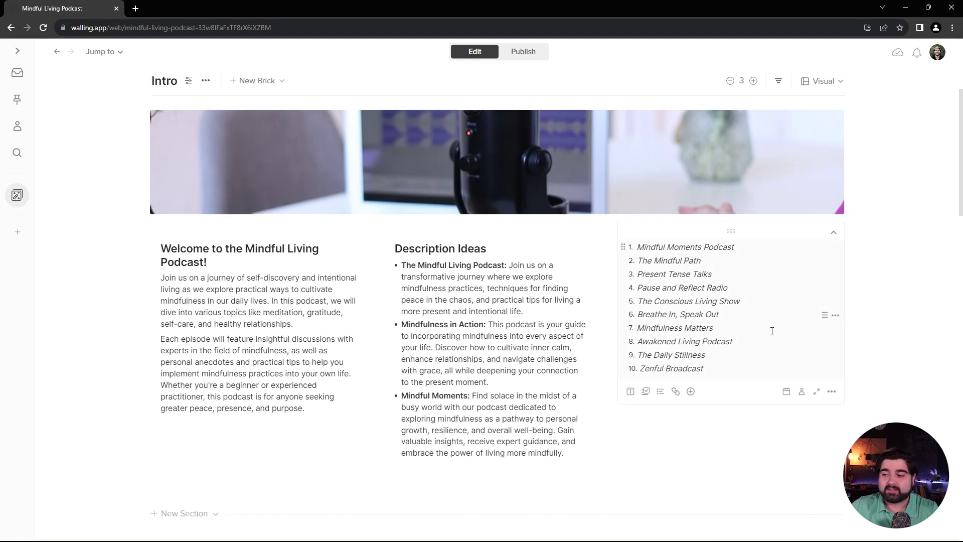
mouse_move(707, 361)
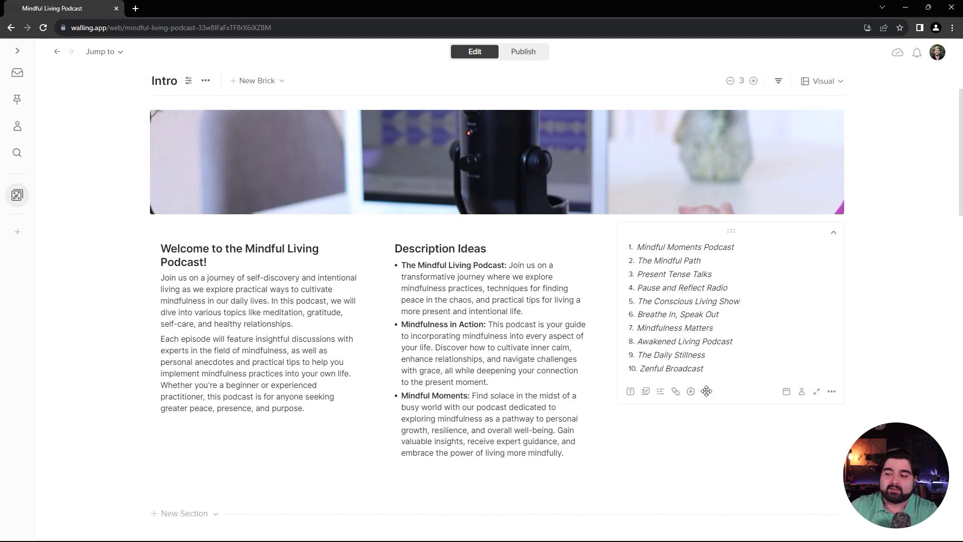
right_click(709, 392)
left_click(764, 410)
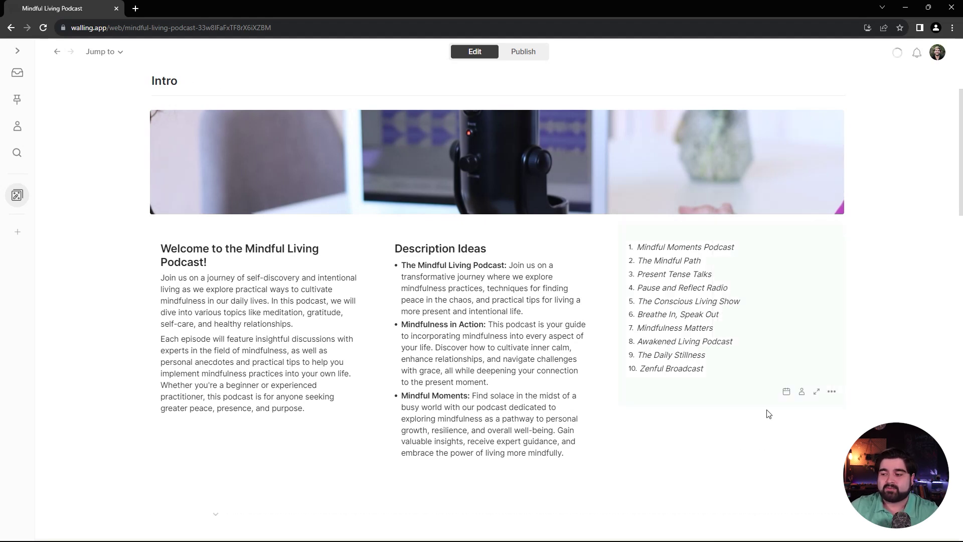
scroll(107, 337, "down", 15)
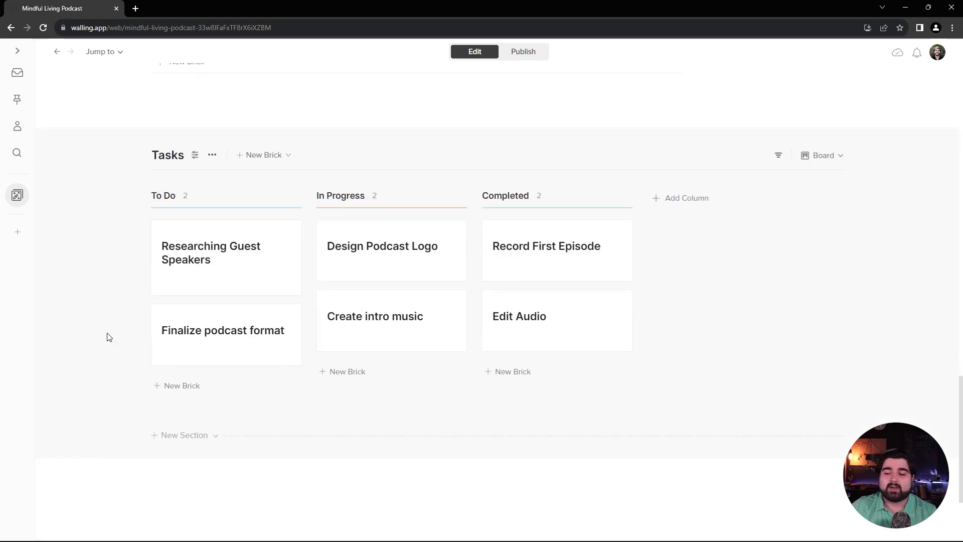
scroll(108, 337, "down", 1)
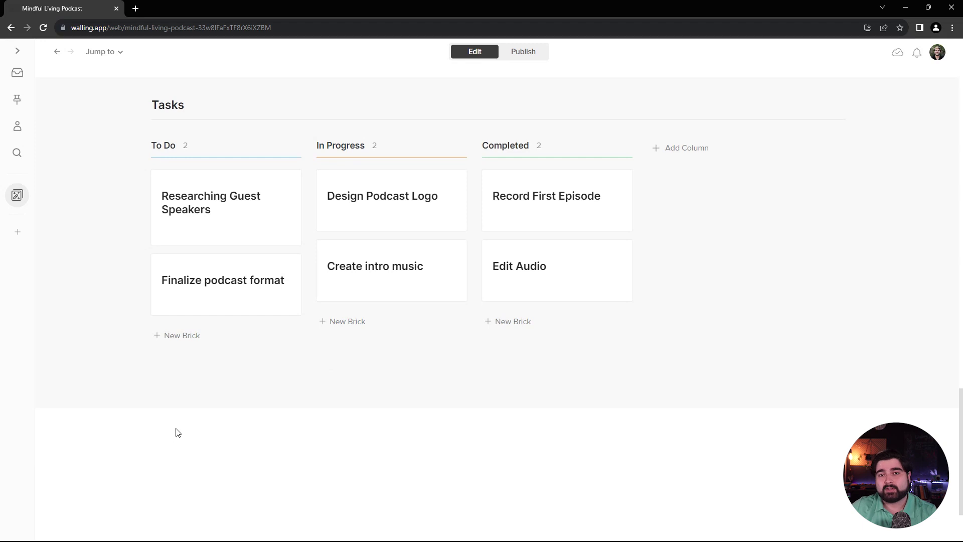
Add a Schedule calendar section with a 'First podcast episode released' entry on Sunday 26th.
mouse_move(107, 336)
left_click(176, 386)
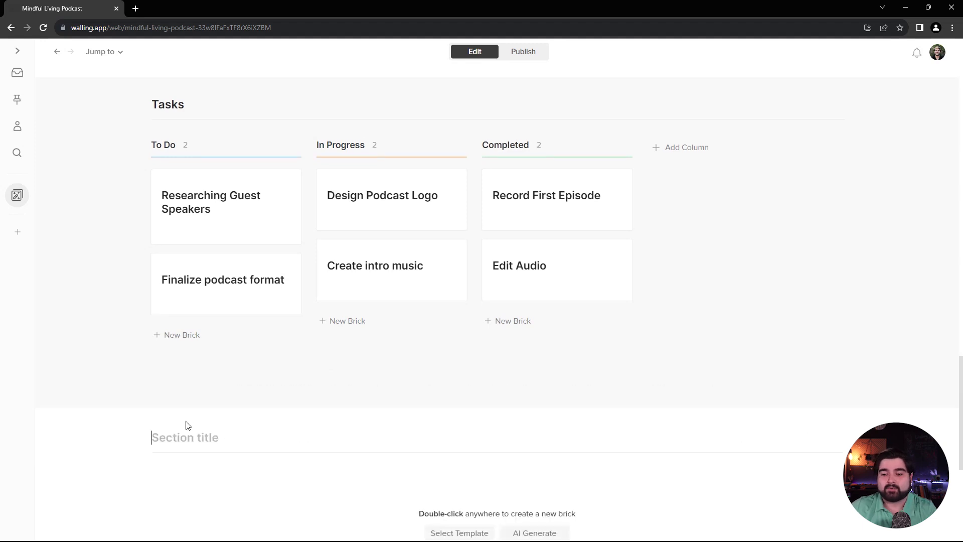
type("Schedule")
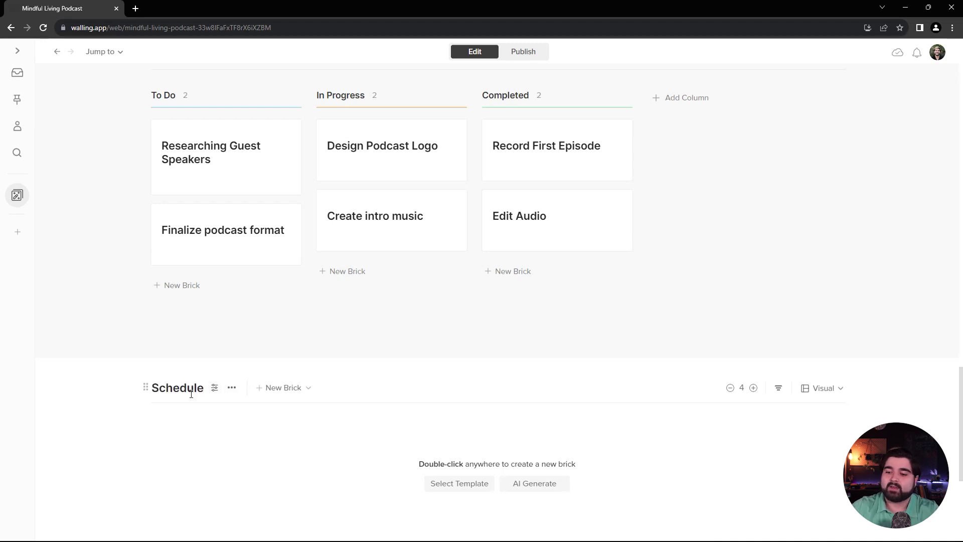
scroll(673, 394, "down", 1)
left_click(840, 339)
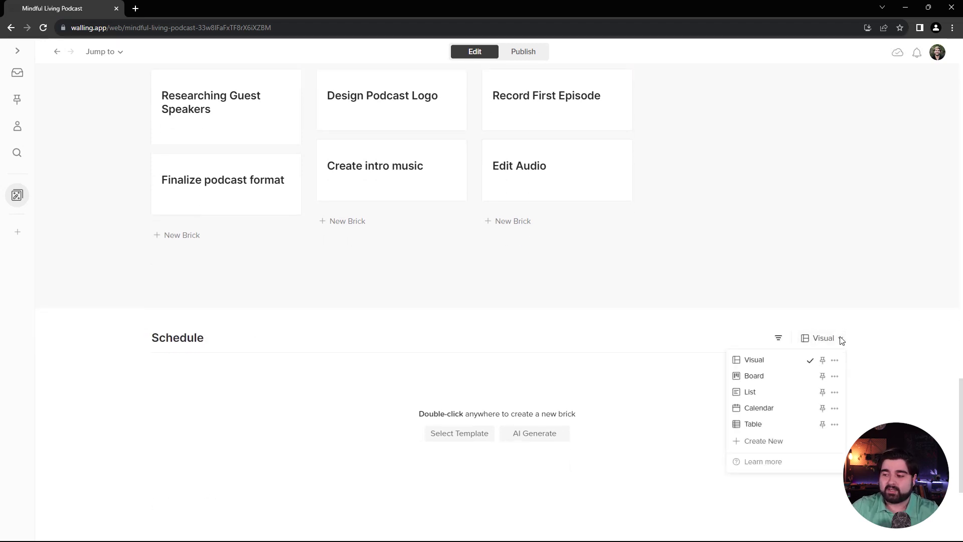
left_click(774, 409)
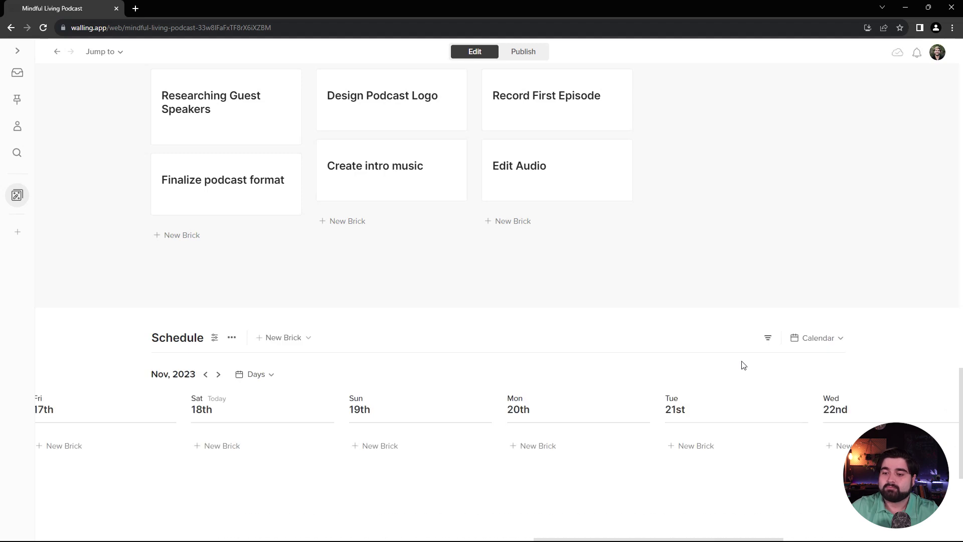
scroll(469, 385, "down", 2)
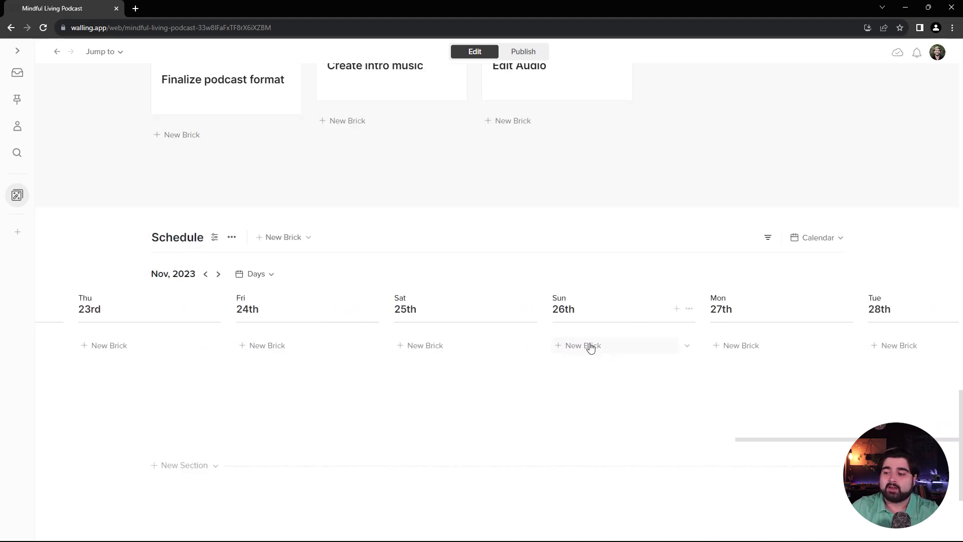
left_click(586, 352)
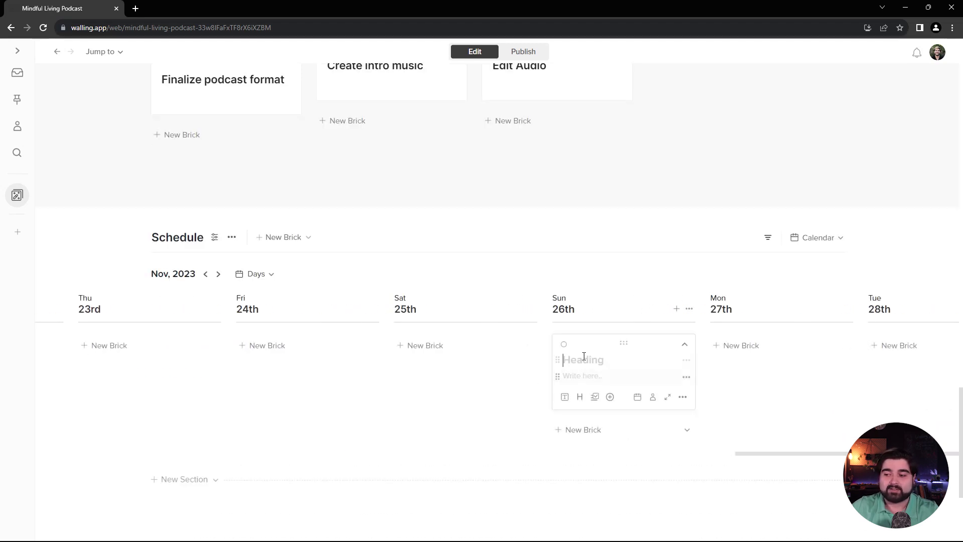
type("First")
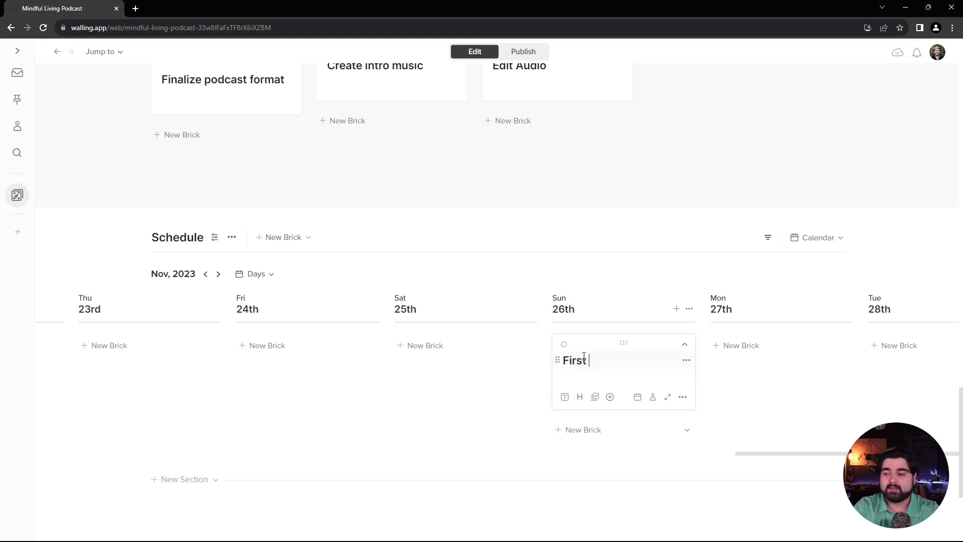
type(" podcast ")
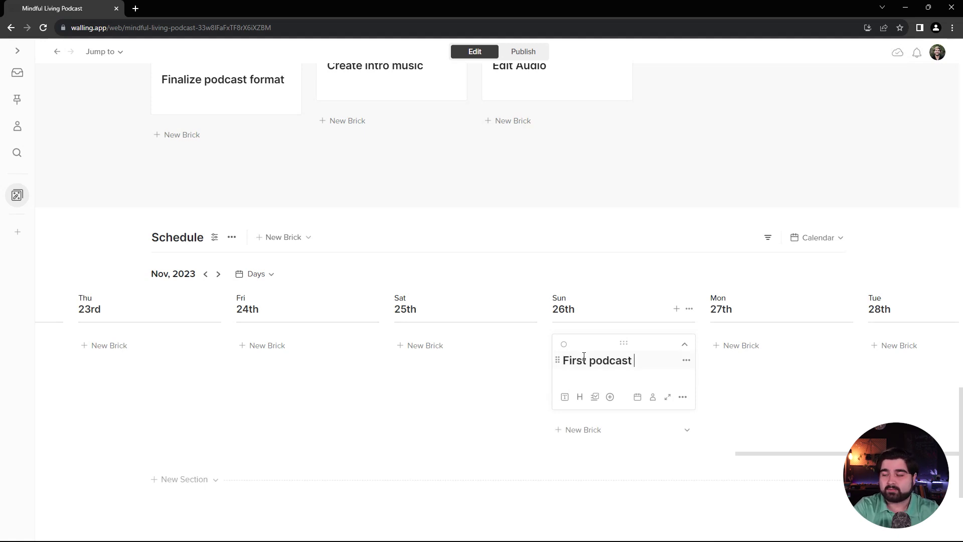
type("episode released")
key("Return")
type("Introduction to the podcast")
scroll(693, 334, "up", 3)
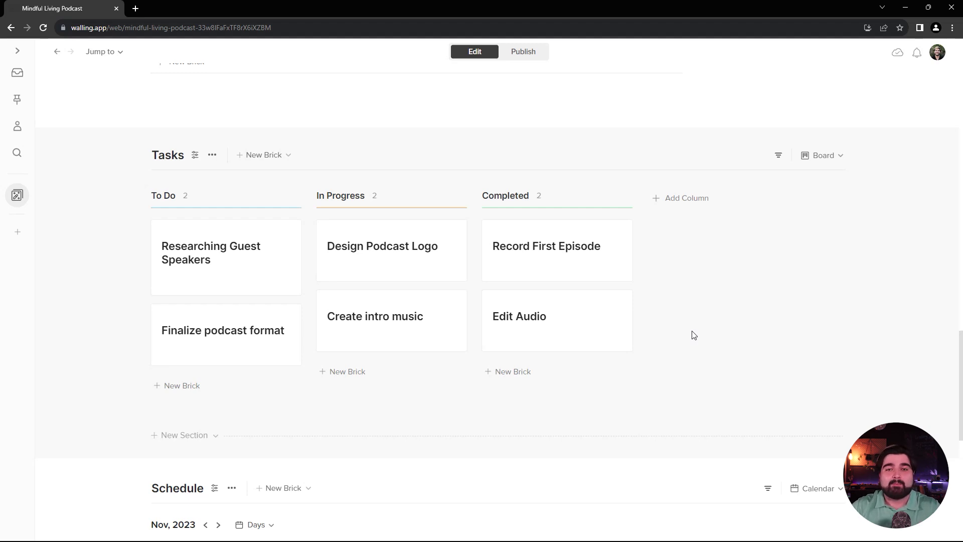
mouse_move(390, 248)
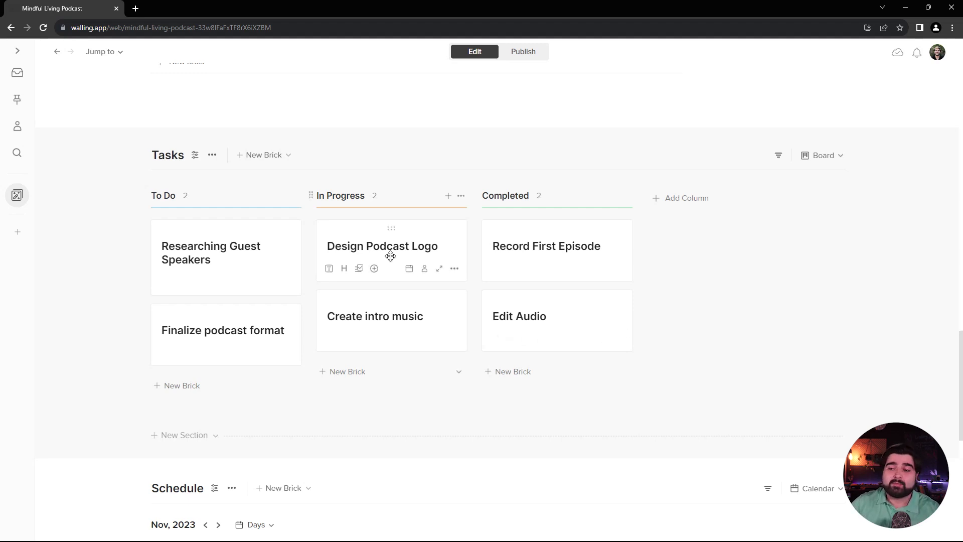
Set the Design Podcast Logo due date to tomorrow at 4:42 PM and bring up its assignee list.
left_click(408, 268)
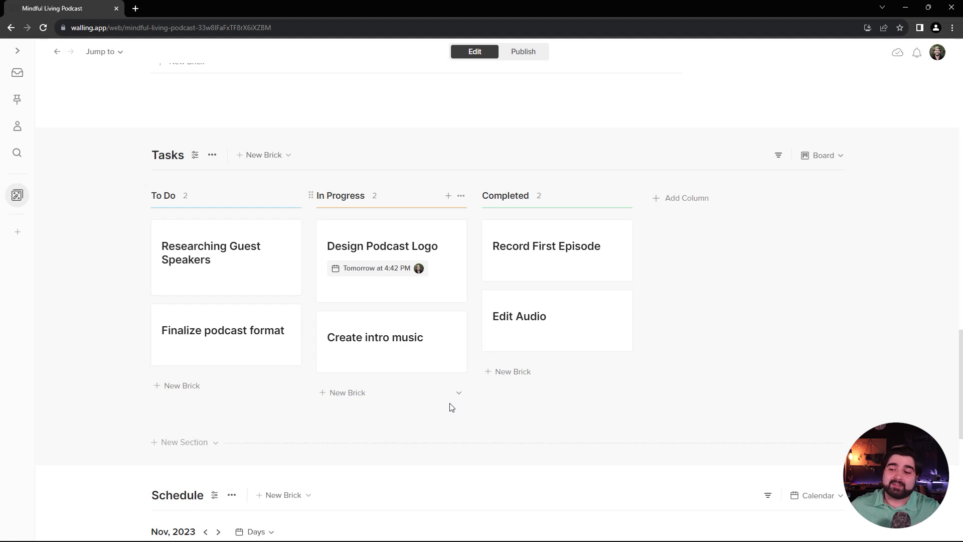
left_click(427, 288)
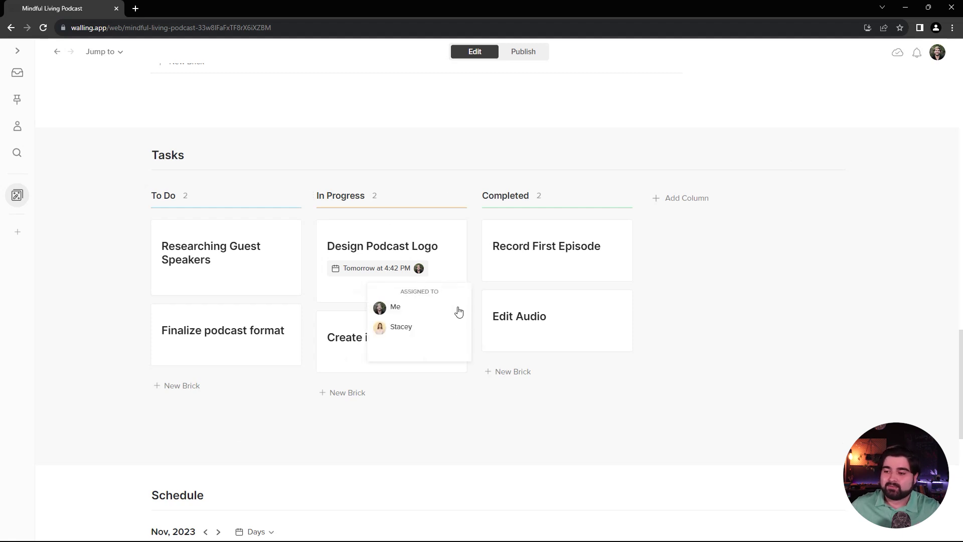
Assign Design Podcast Logo, and comment on the welcome text tagging Stacey about narrowing scope.
left_click(425, 333)
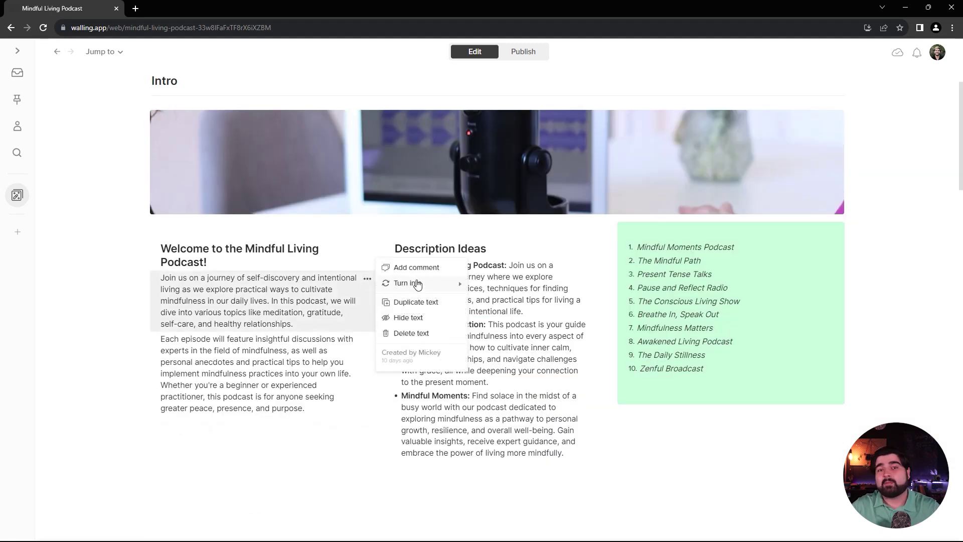
type("@Stace")
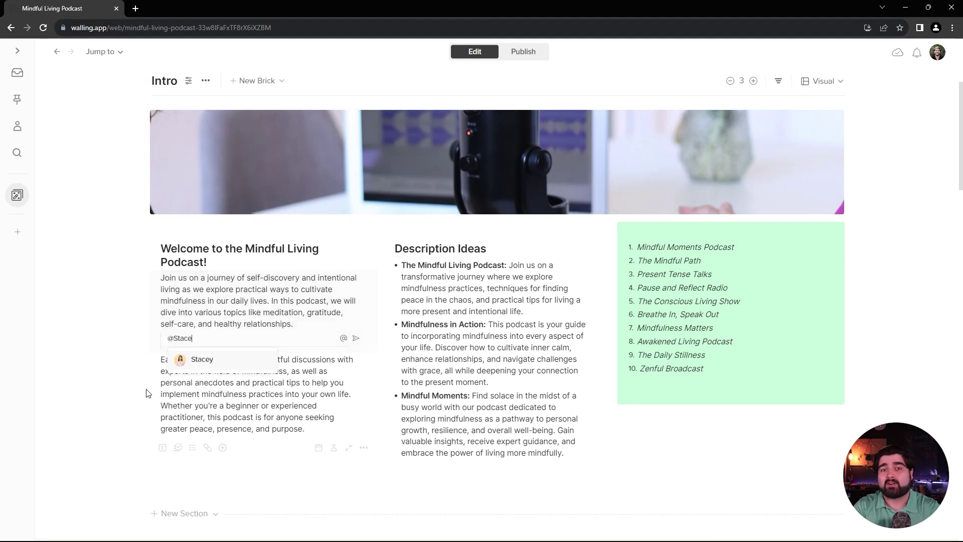
key("Return")
type("We may want to narrow down the scope of the podcast a bit.")
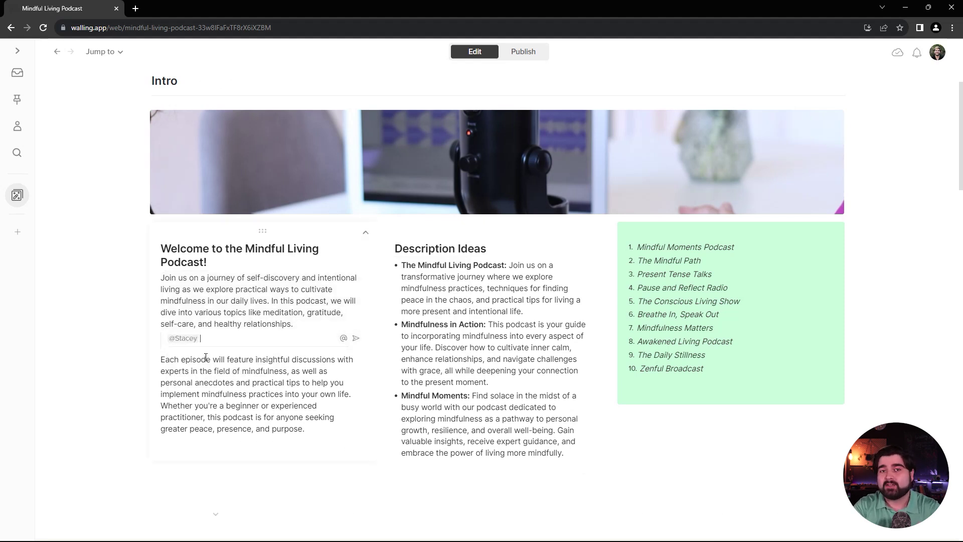
key("Return")
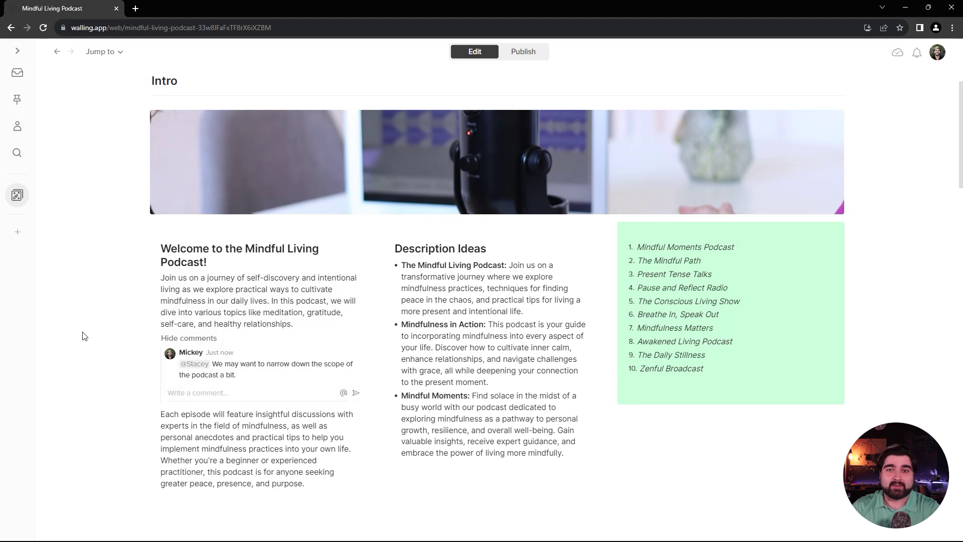
scroll(83, 336, "up", 3)
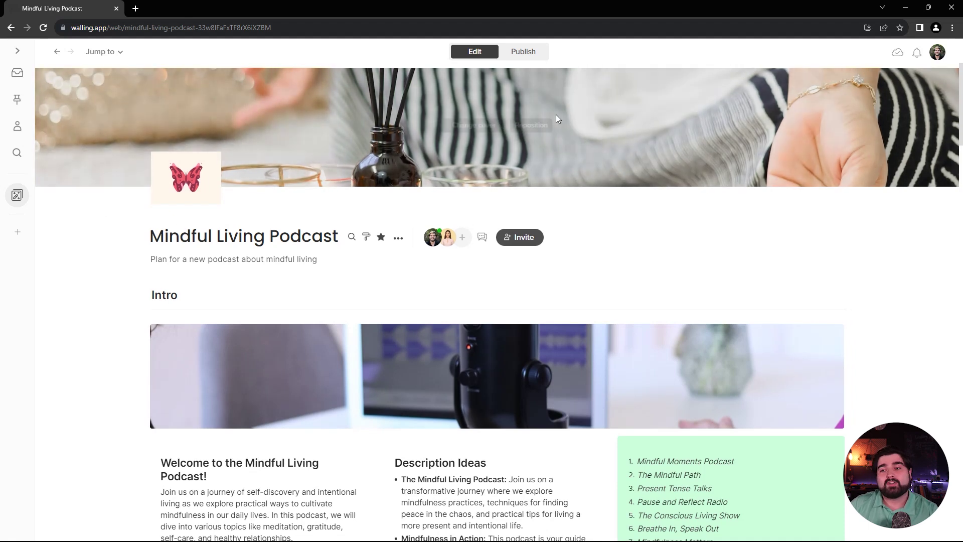
Publish the wall and open its wall.page public link in a new tab.
left_click(529, 53)
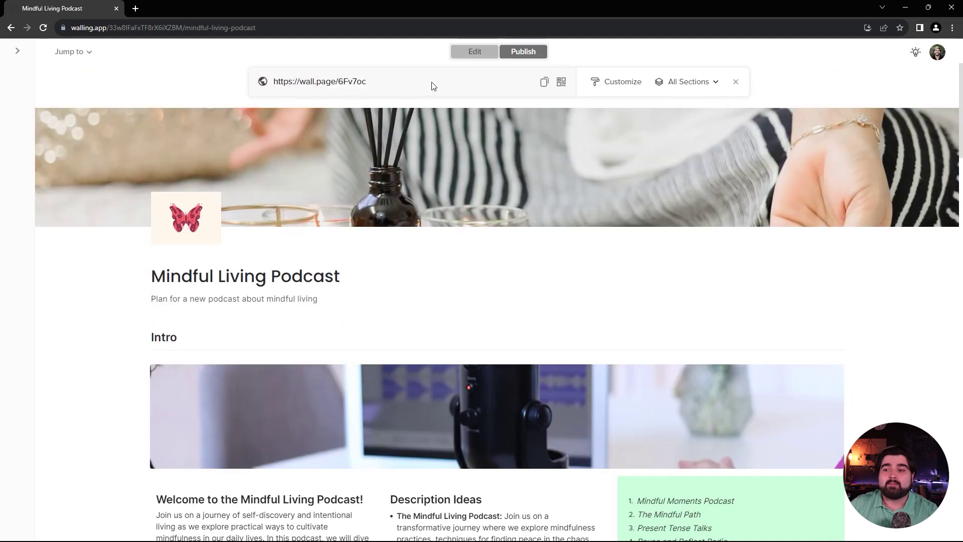
left_click(333, 85)
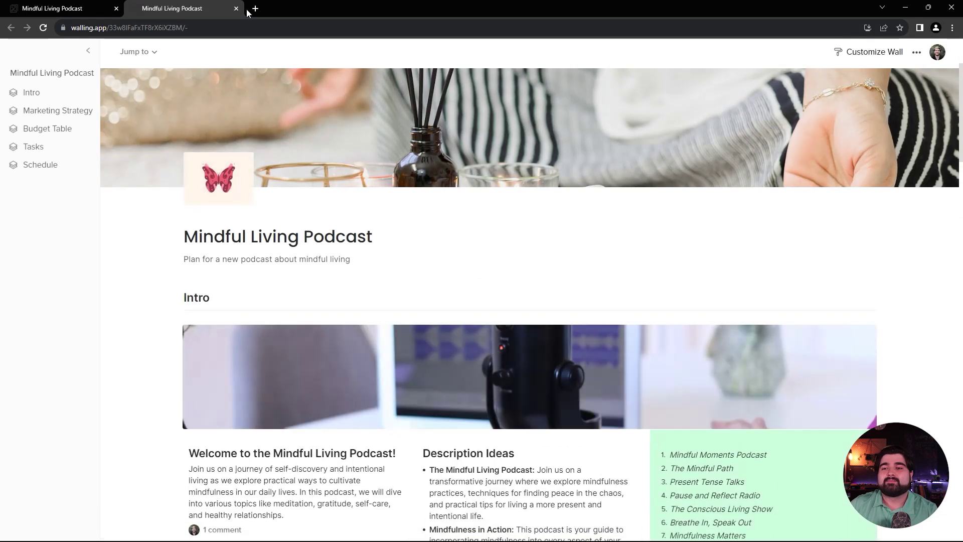